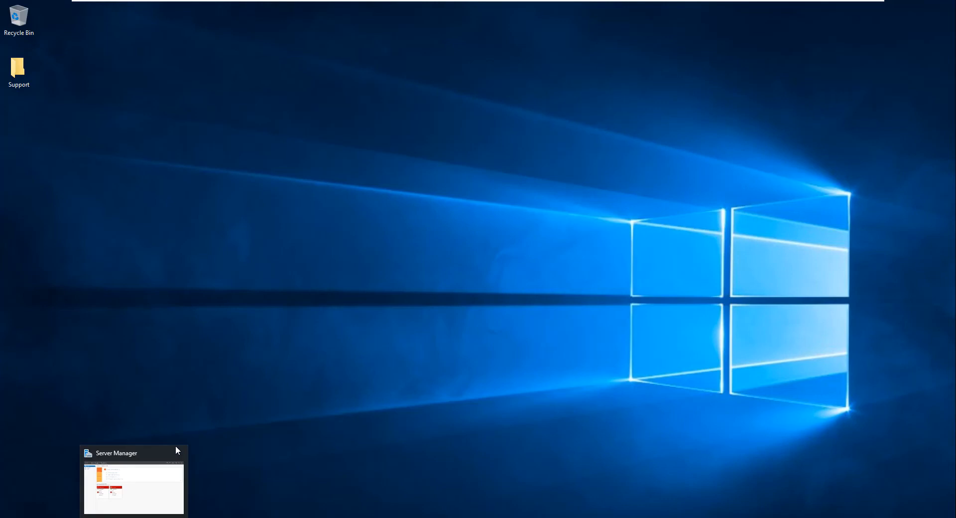
Start adding roles and features with a role-based installation on ServerHyperV, up to the server role selection
left_click(128, 482)
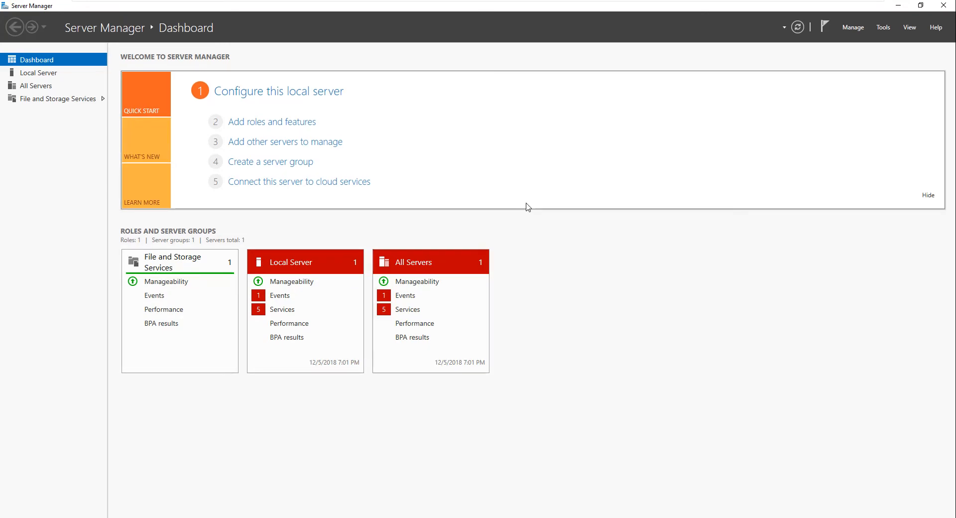
left_click(853, 29)
left_click(872, 45)
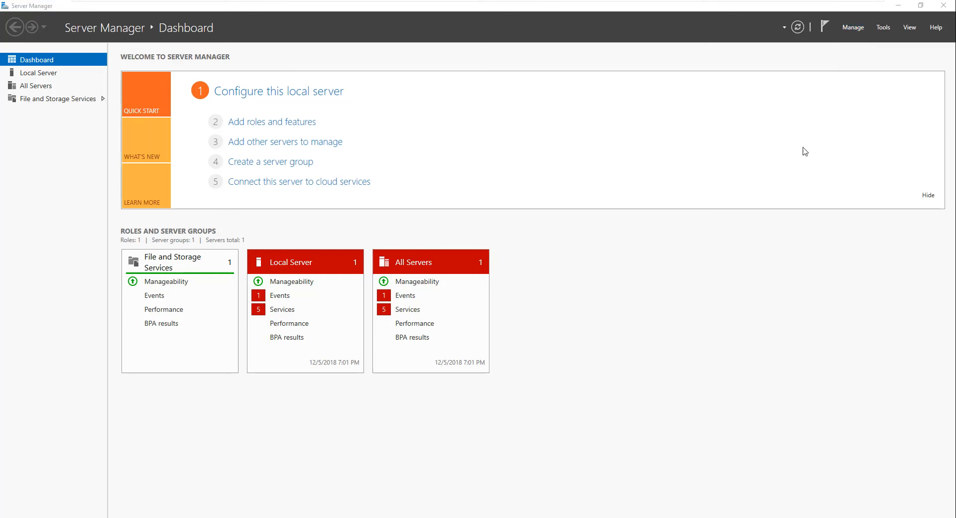
left_click(377, 377)
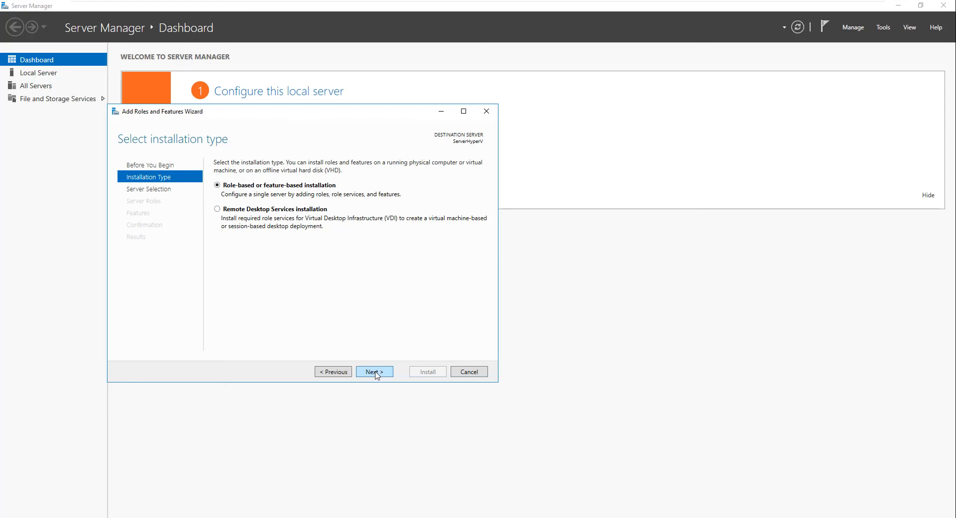
left_click(377, 375)
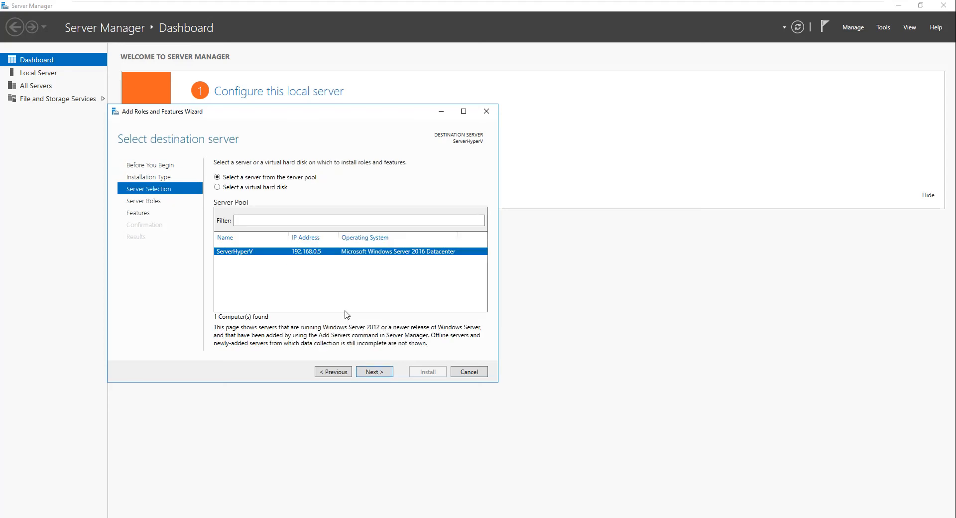
left_click(372, 375)
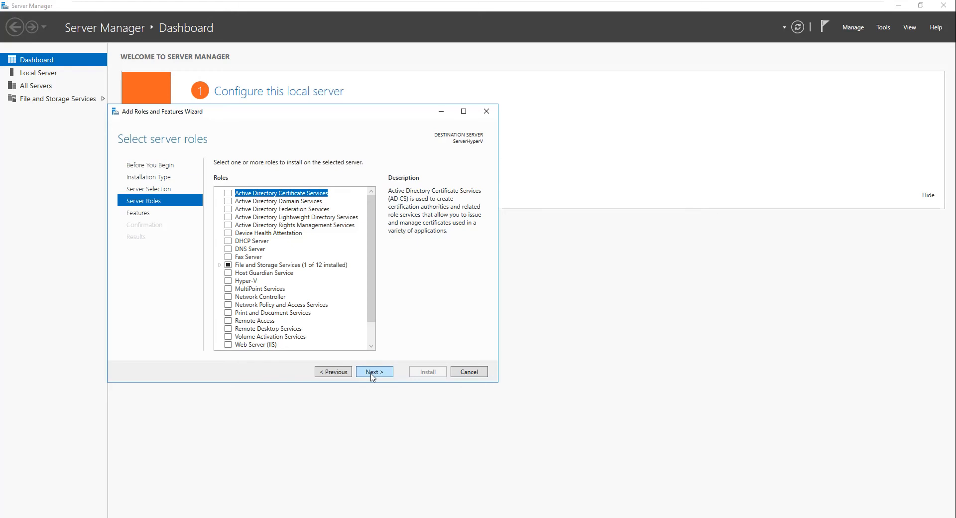
Try to add the Hyper-V role with its management tools, then cancel the wizard and close Server Manager
left_click(227, 280)
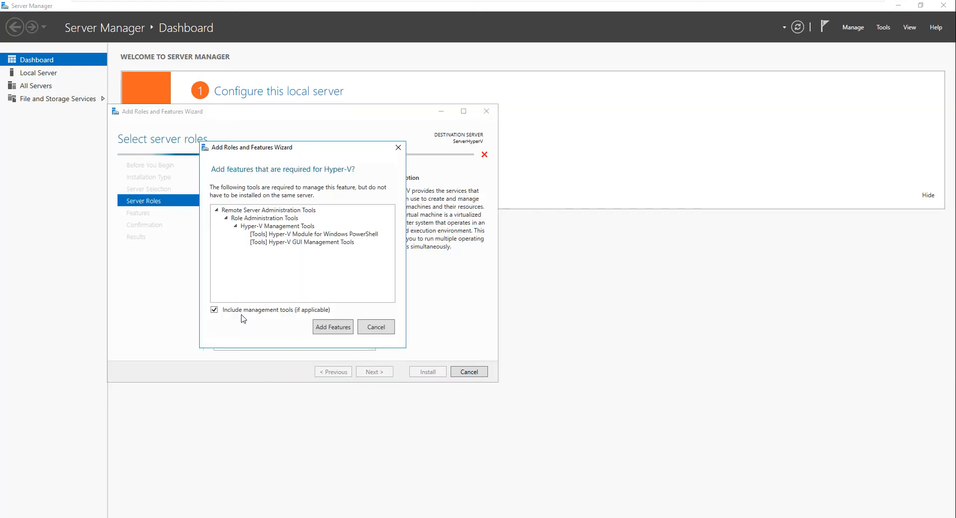
left_click(332, 328)
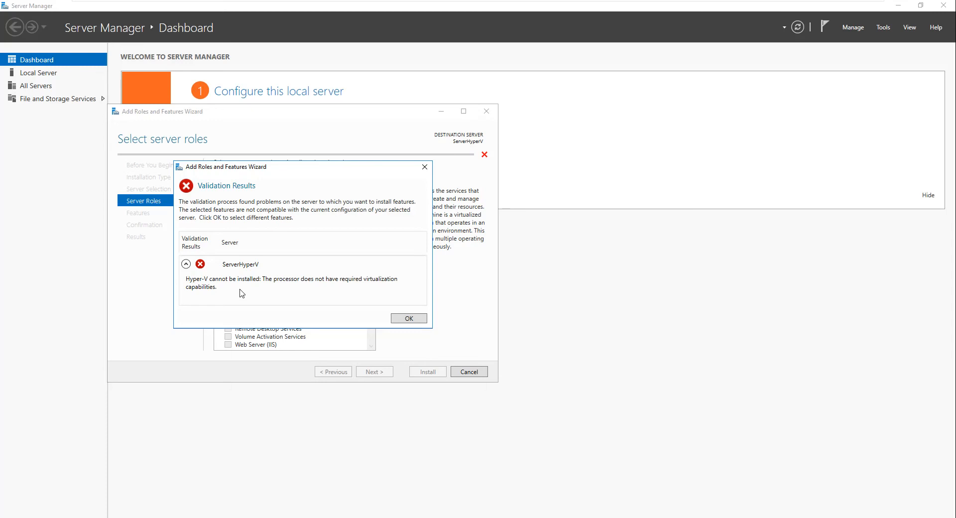
left_click(410, 319)
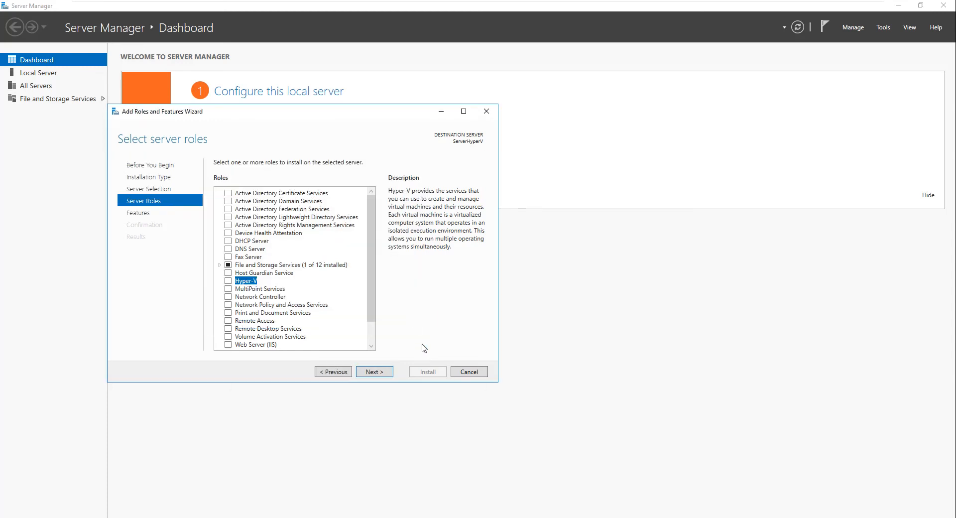
left_click(468, 372)
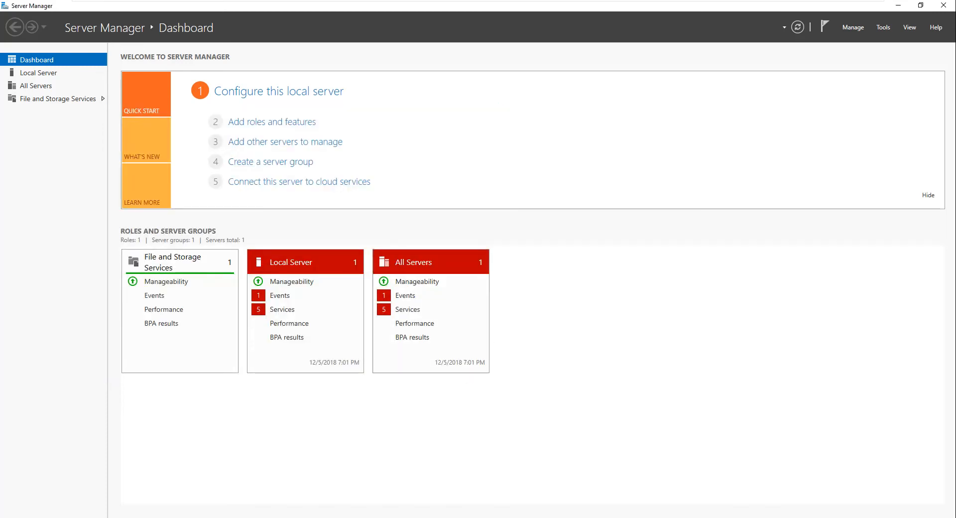
left_click(942, 5)
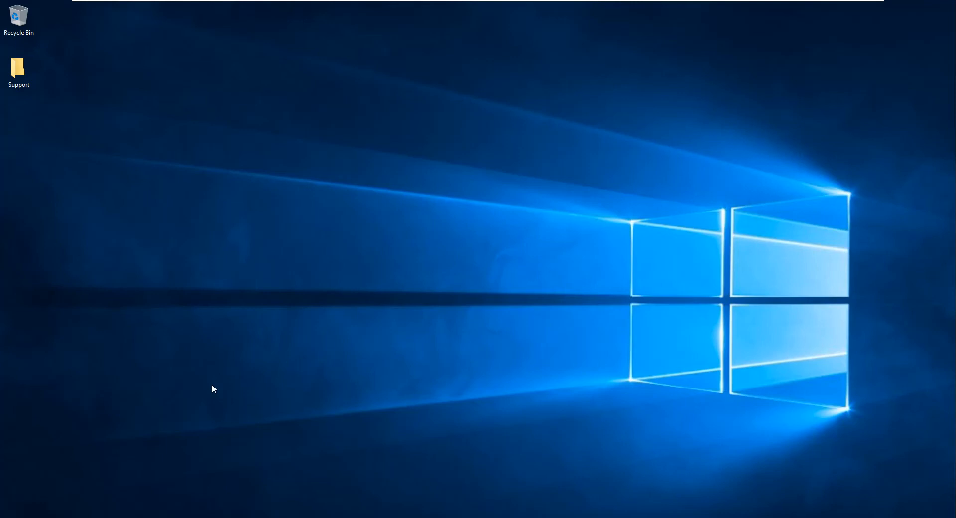
Shut down the Windows Server guest so the ServerHyperV virtual machine is powered off
key("super")
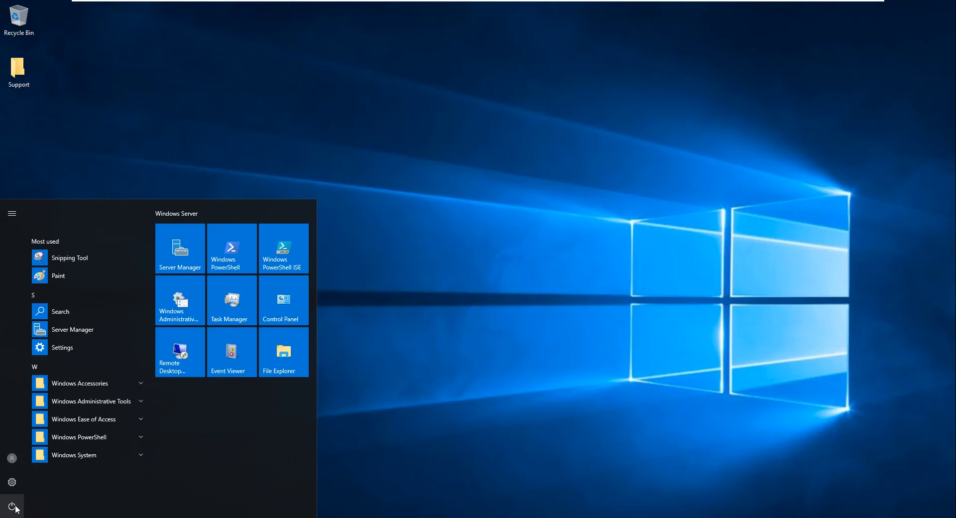
left_click(11, 506)
left_click(33, 464)
left_click(136, 477)
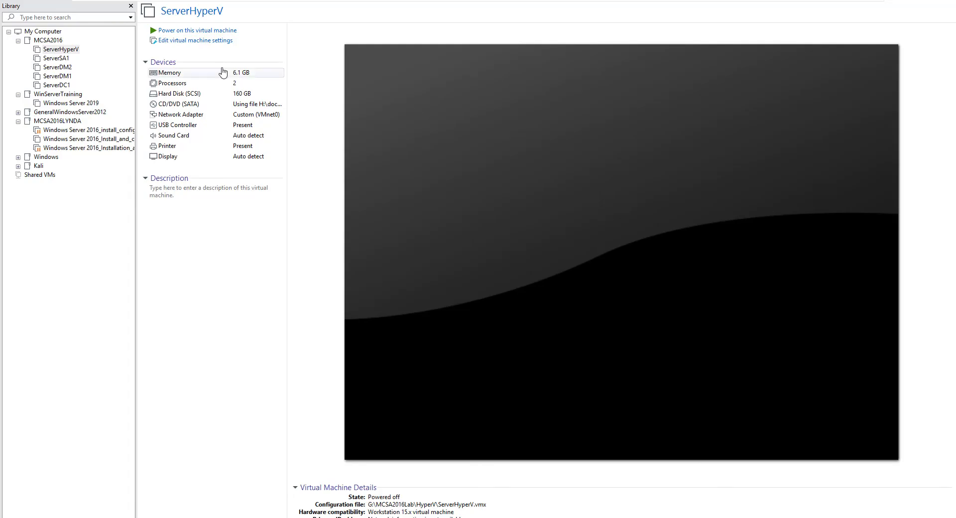
Look up the working directory of the ServerHyperV virtual machine in its general options, leaving the settings unchanged
left_click(196, 44)
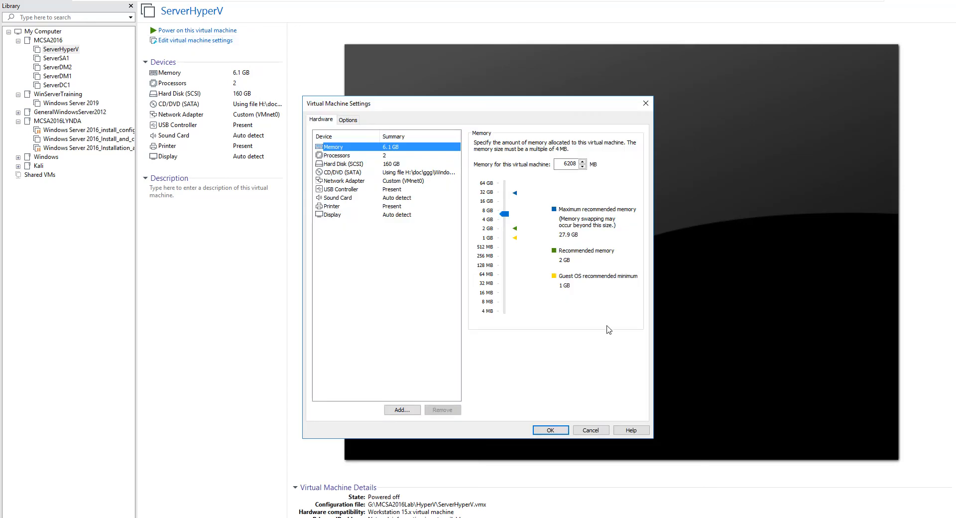
left_click(348, 121)
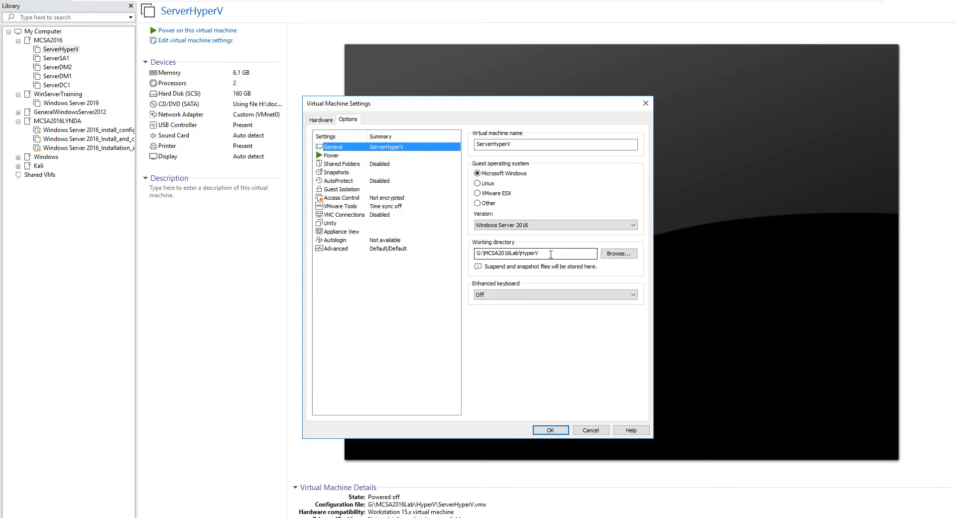
left_click(591, 430)
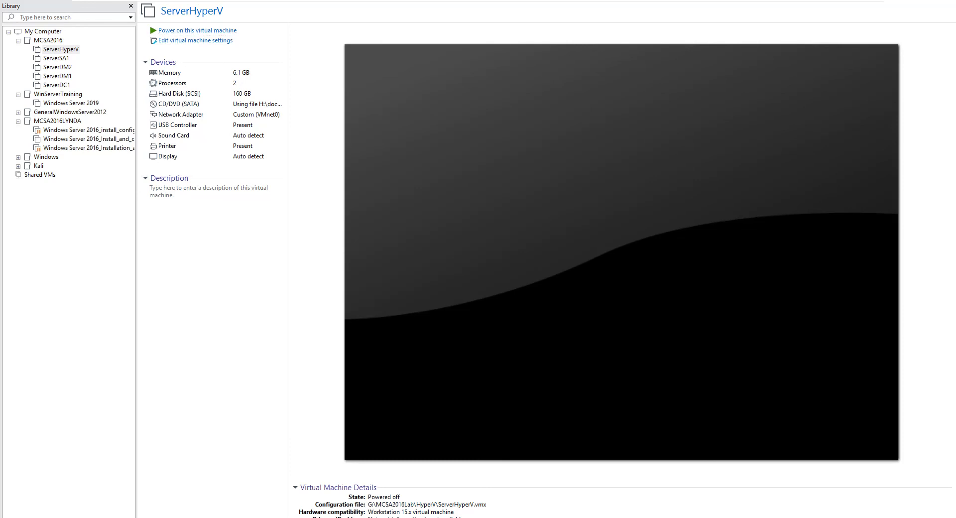
Switch to File Explorer and open the ServerHyperV.vmx configuration file from the HyperV folder in Notepad
key("alt+Tab")
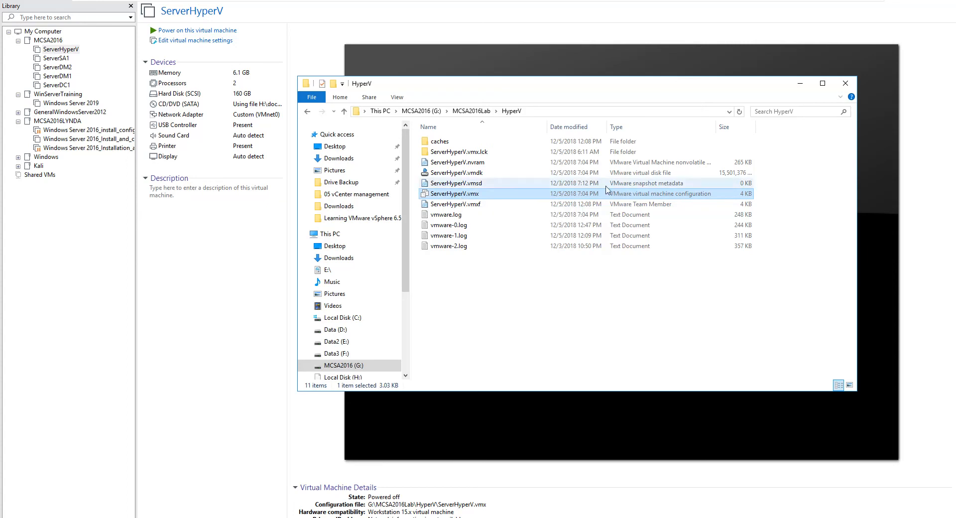
right_click(487, 194)
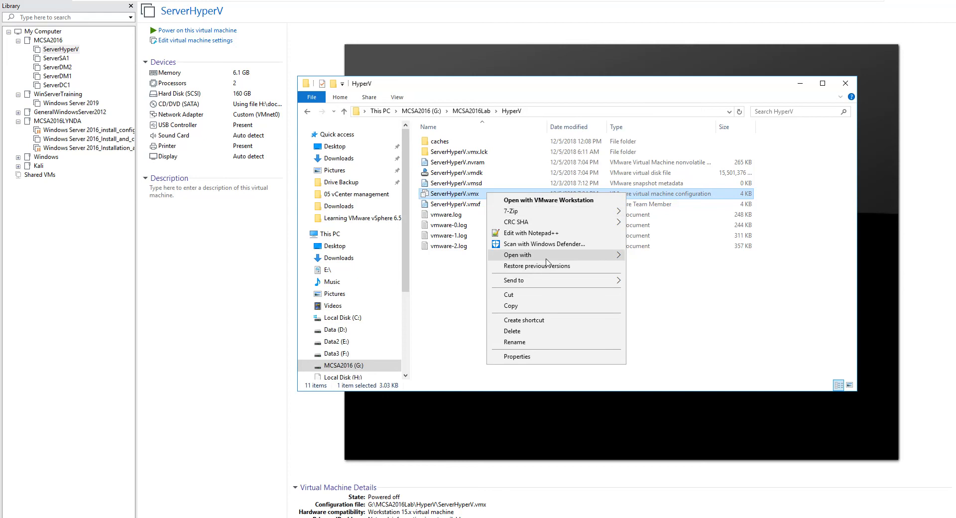
mouse_move(612, 255)
left_click(651, 256)
Append the line hypervisor.cpuid.v0="FALSE" to the end of ServerHyperV.vmx, save it and close the file and its folder
scroll(613, 254, "down", 13)
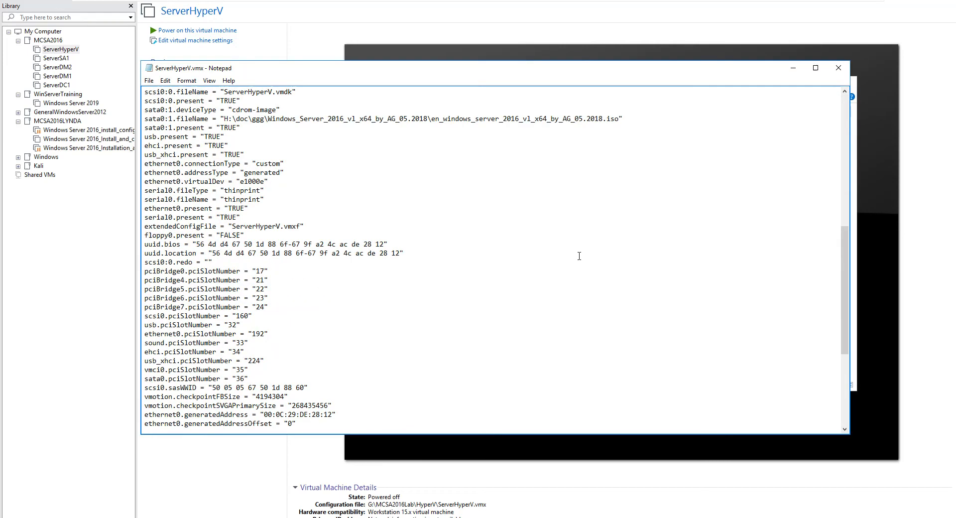
left_click(249, 428)
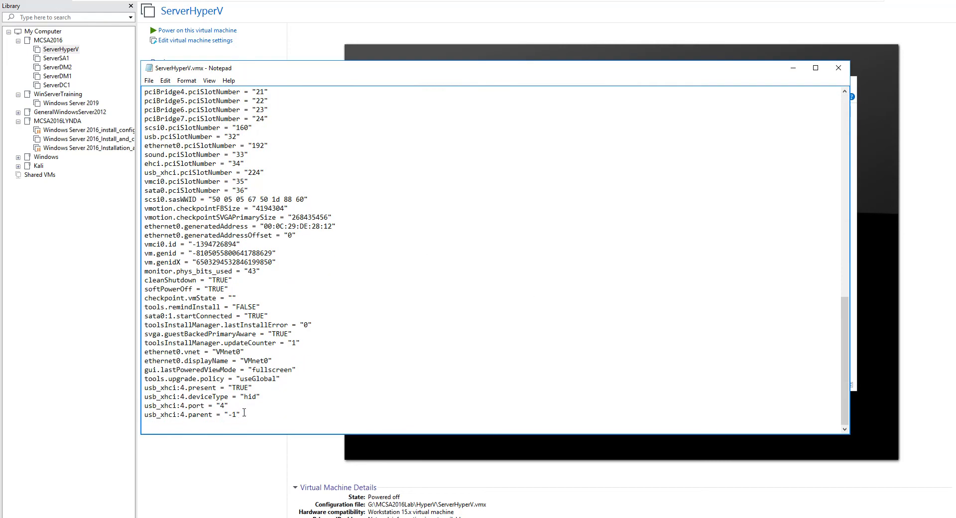
key("Return")
type("hypervisor.cpuid.v0=\"FALSE")
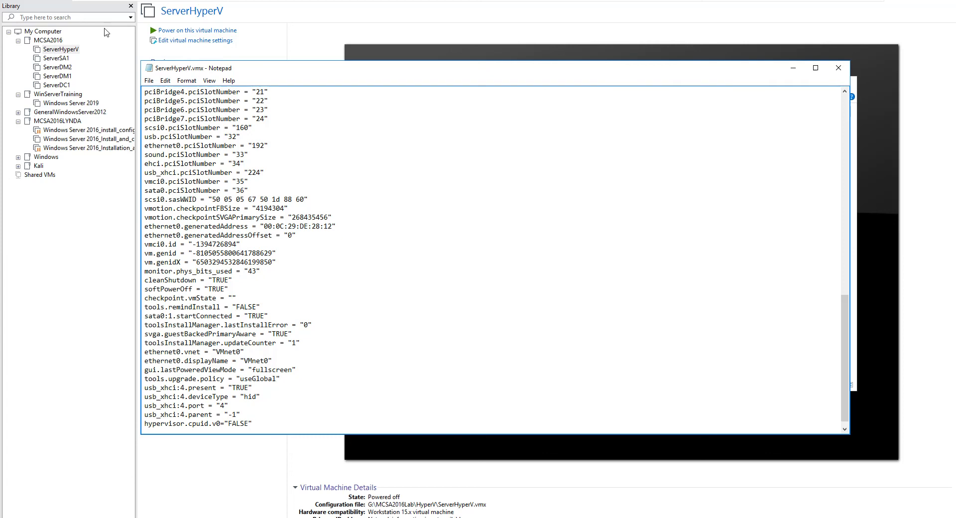
left_click(149, 81)
left_click(173, 115)
left_click(839, 68)
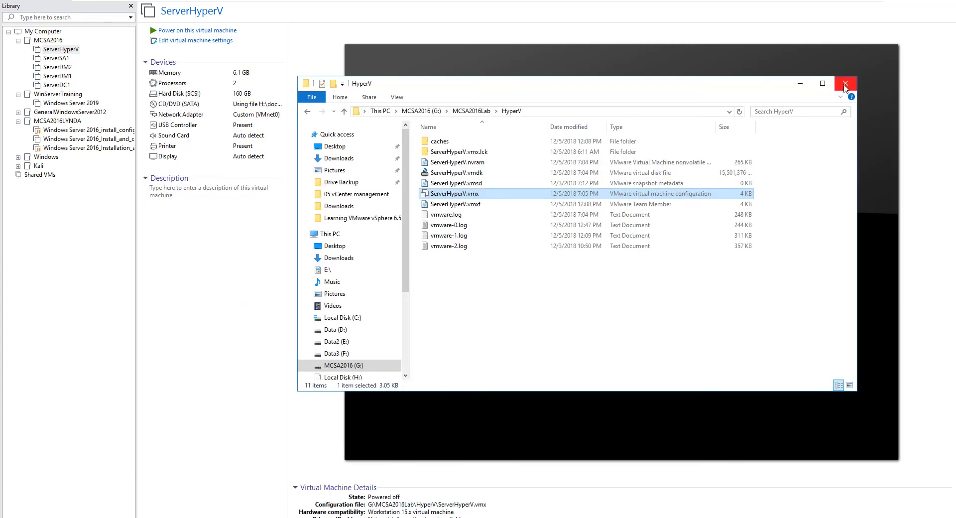
left_click(844, 85)
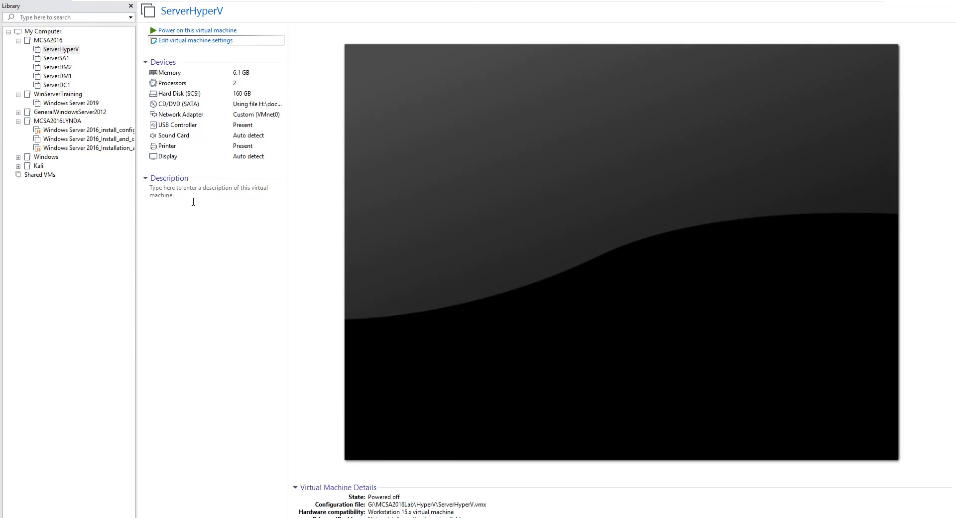
Enable Virtualize Intel VT-x/EPT or AMD-V/RVI in the processor settings of the ServerHyperV virtual machine
left_click(175, 42)
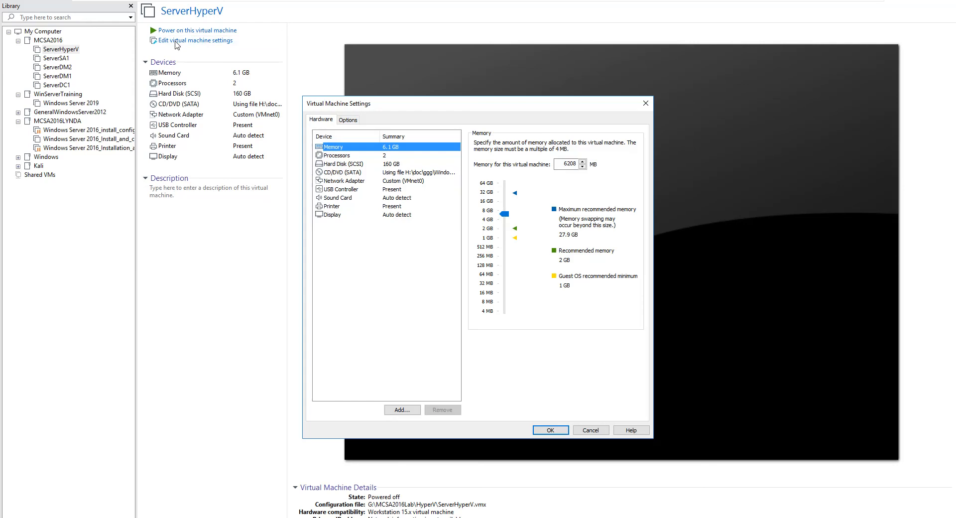
left_click(342, 156)
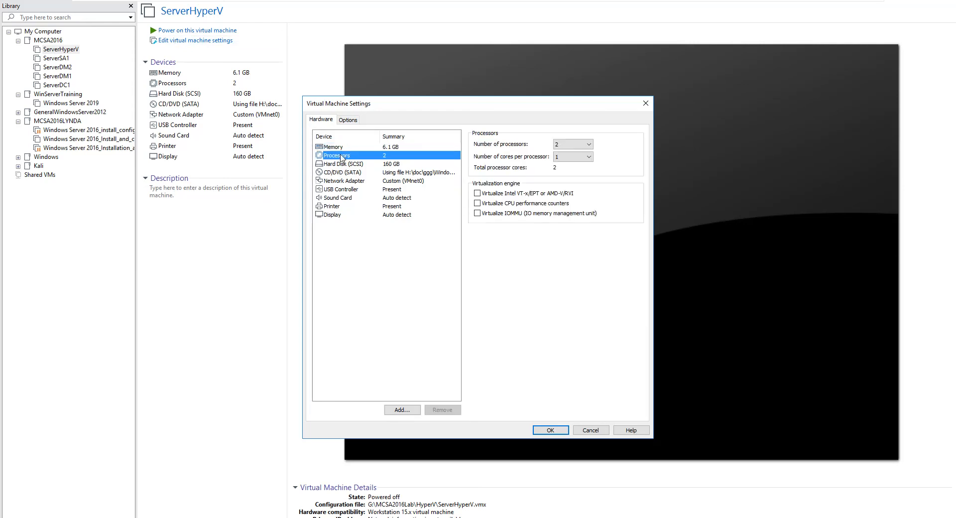
left_click(477, 194)
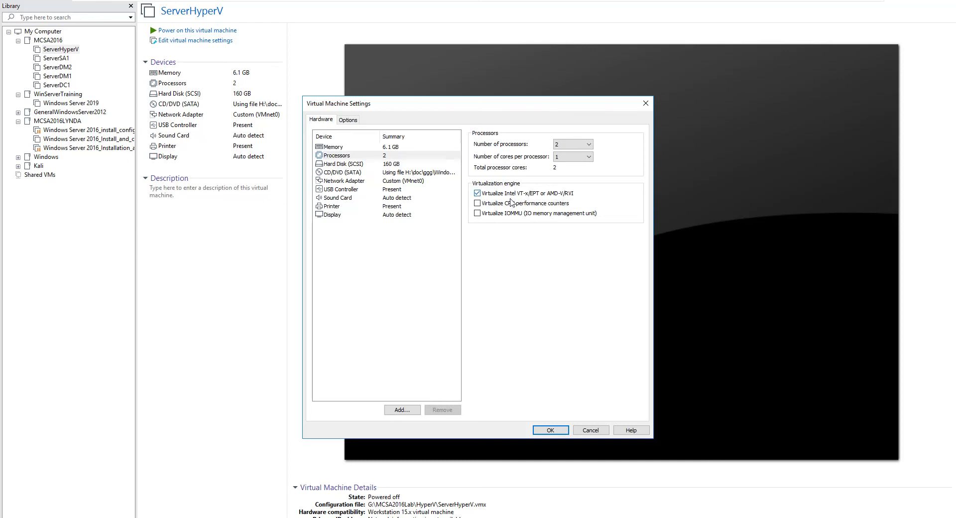
left_click(551, 431)
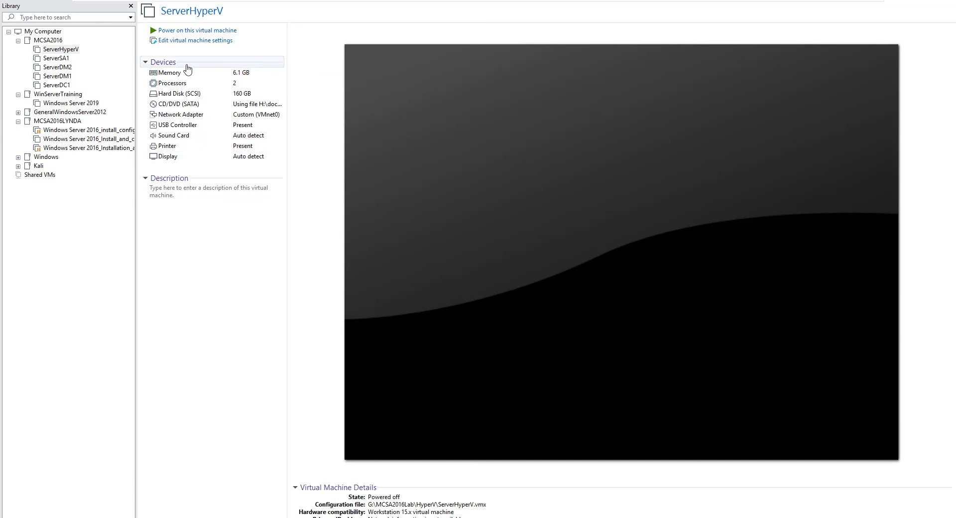
Power on the ServerHyperV virtual machine and sign in as Administrator with the account password
left_click(193, 32)
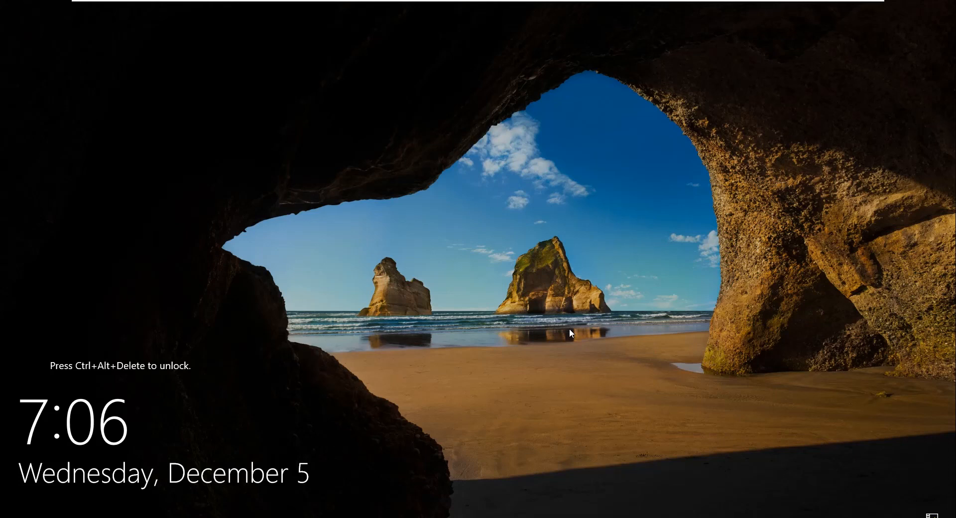
key("ctrl+alt+Delete")
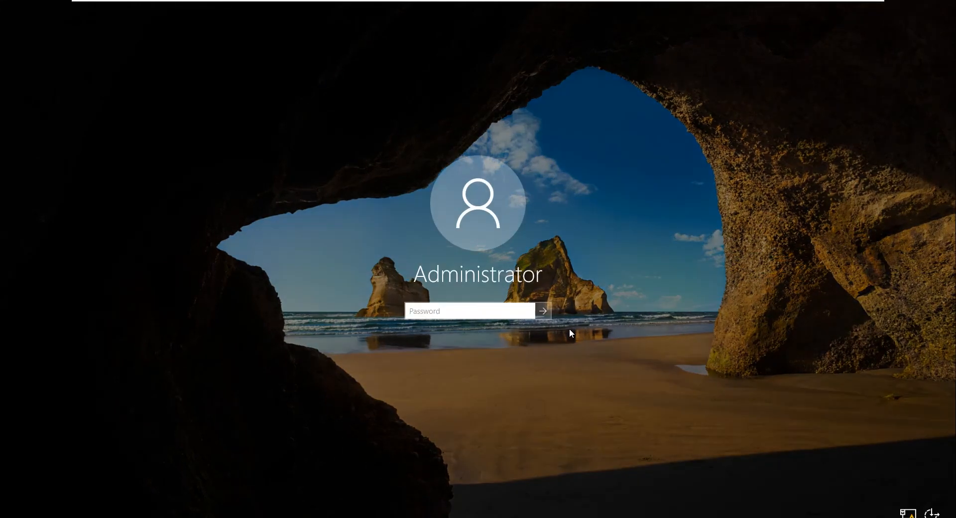
type("••••••••••")
key("Return")
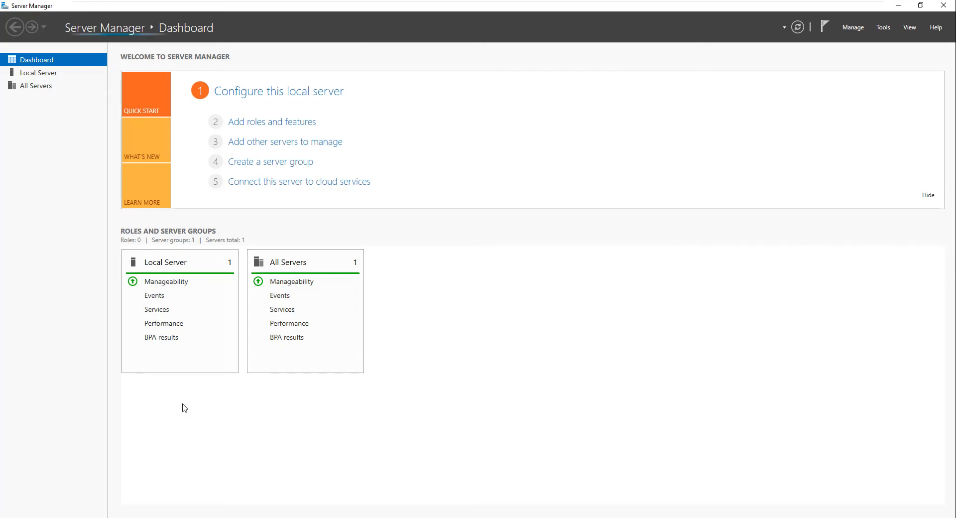
left_click(852, 27)
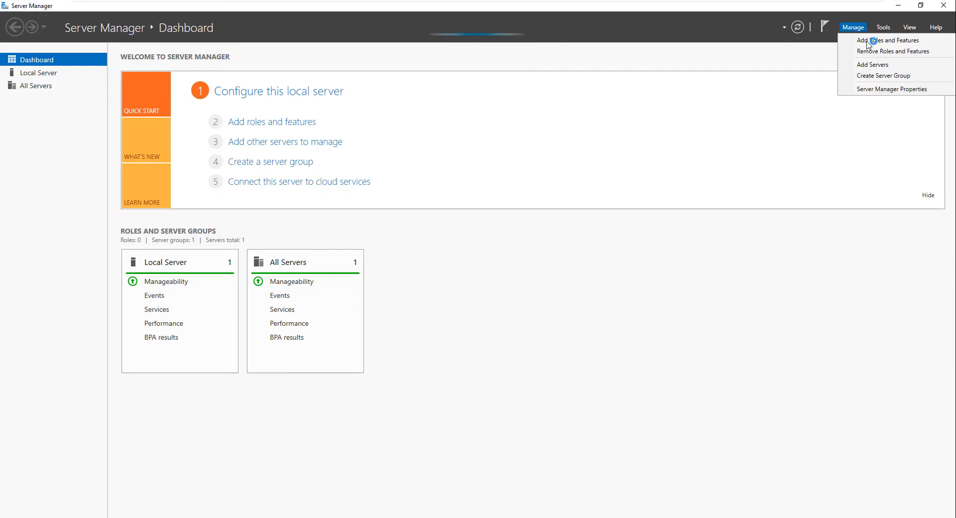
left_click(870, 39)
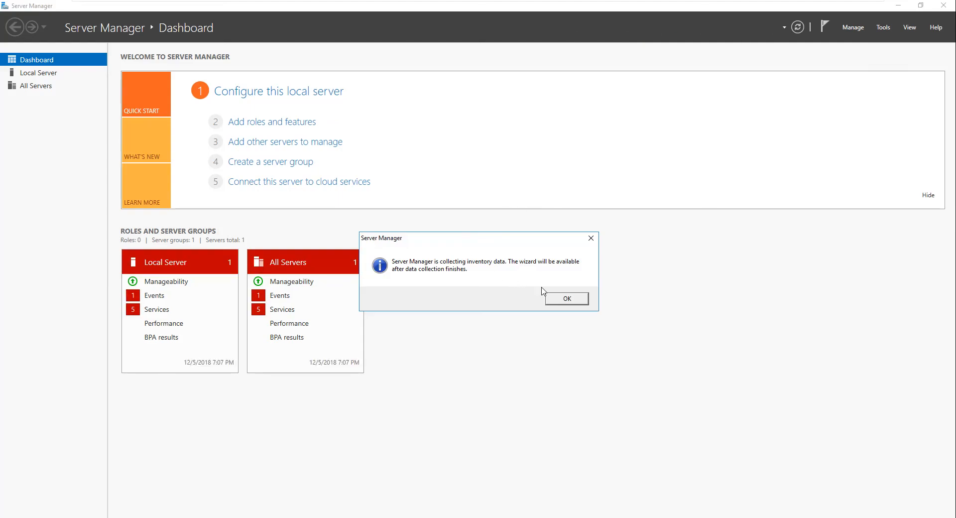
left_click(567, 298)
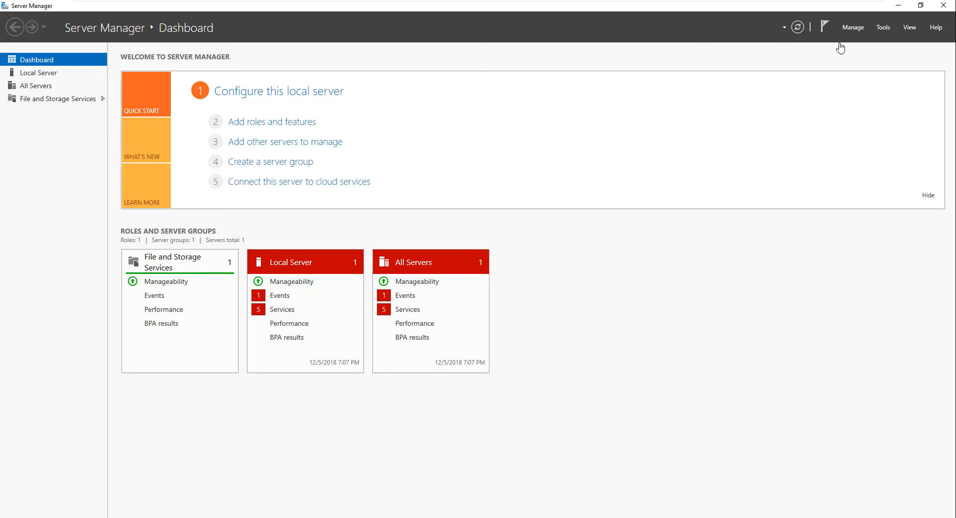
Start adding roles and features, using a role-based or feature-based installation with ServerHyperV from the server pool as destination
left_click(854, 29)
left_click(853, 28)
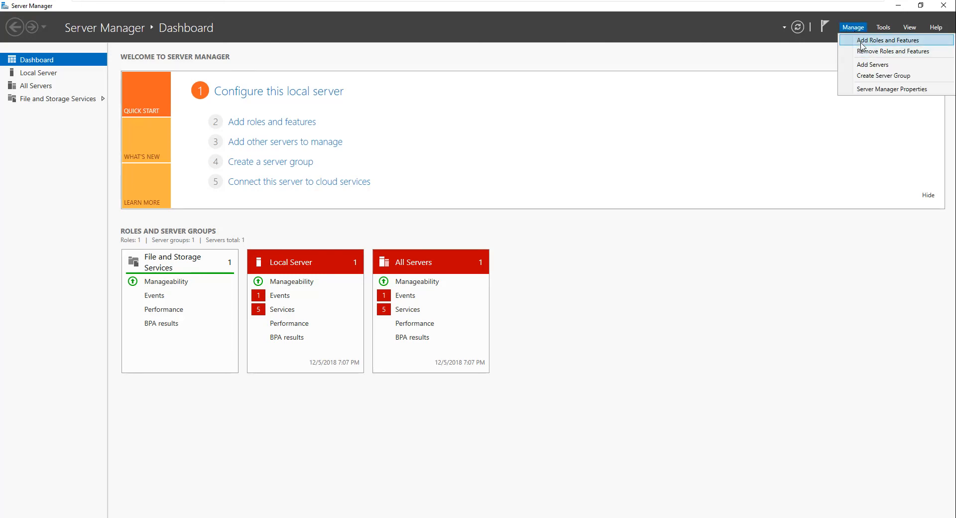
left_click(861, 42)
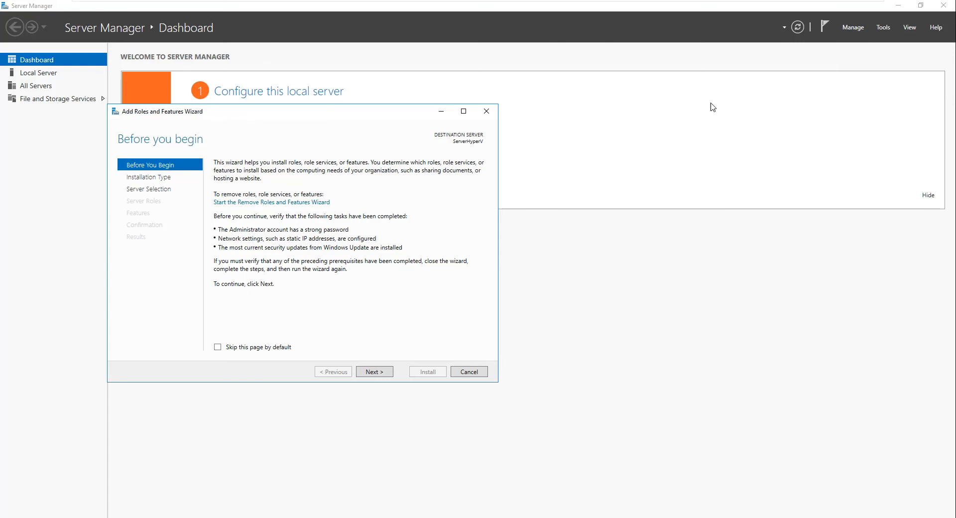
left_click(375, 371)
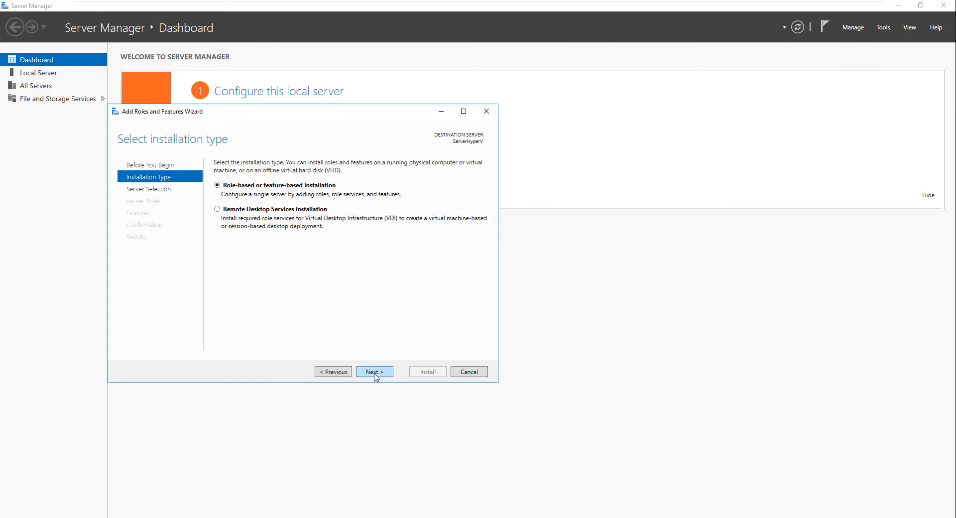
left_click(375, 375)
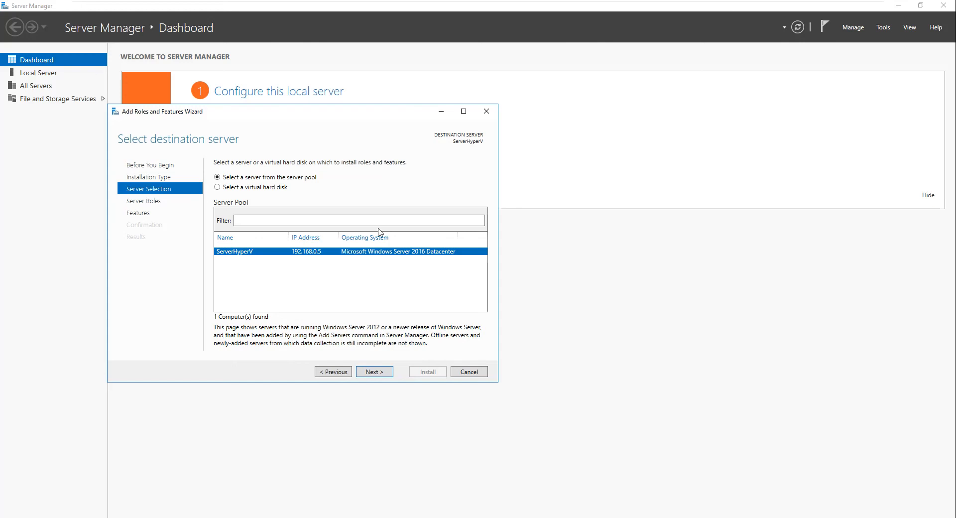
left_click(382, 375)
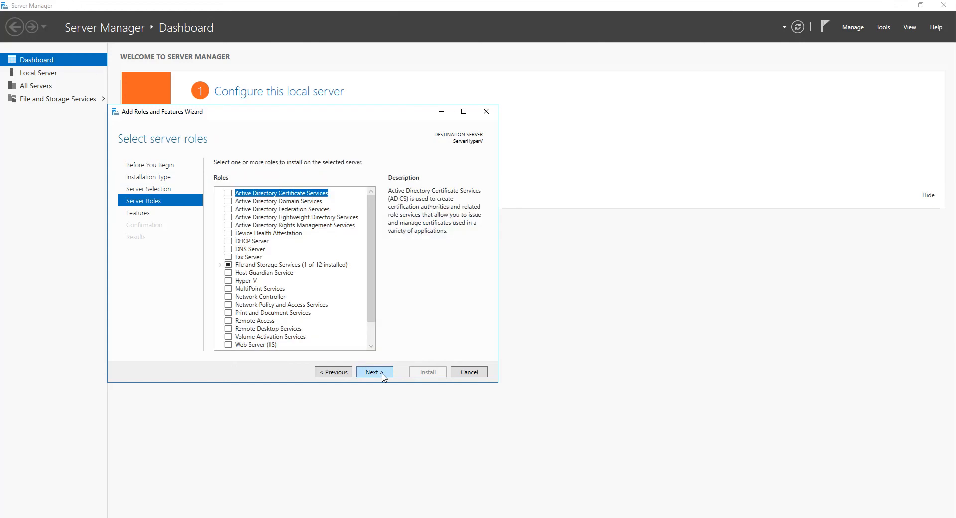
Select the Hyper-V server role and add its required features, including the management tools
left_click(228, 281)
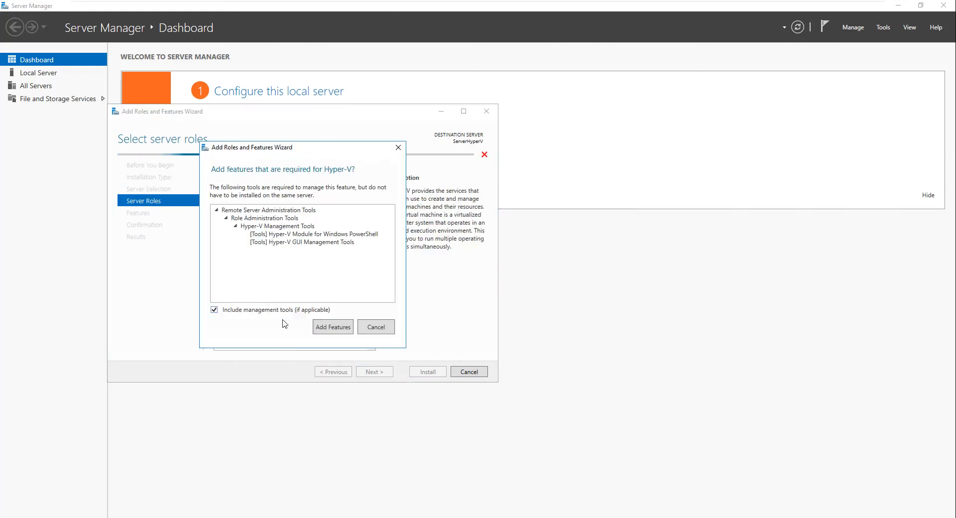
left_click(333, 327)
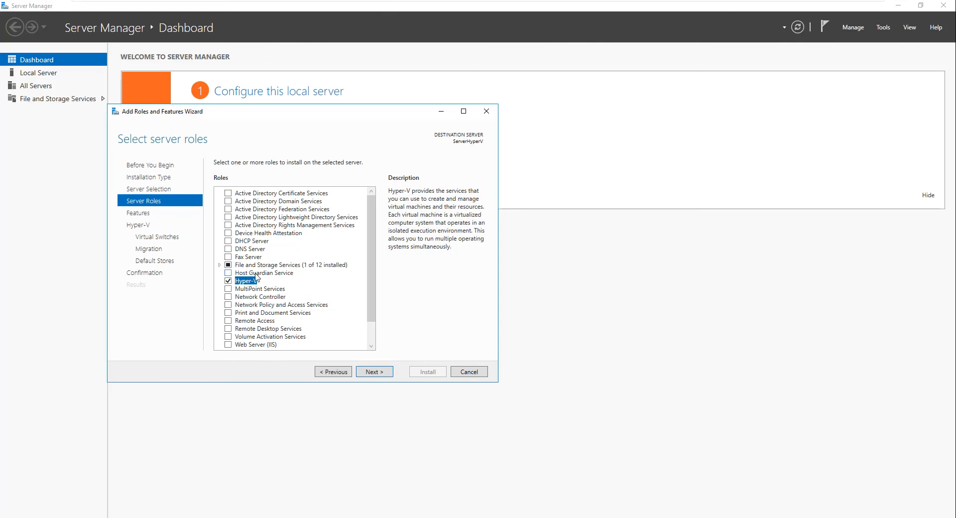
left_click(374, 372)
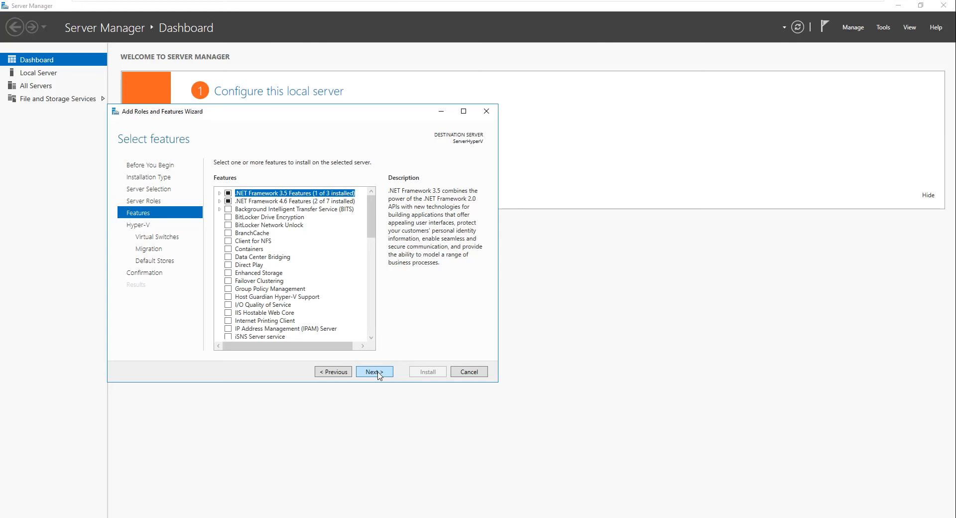
Keep the default features, virtual switch, migration and default store settings for Hyper-V and proceed to the installation confirmation
left_click(378, 373)
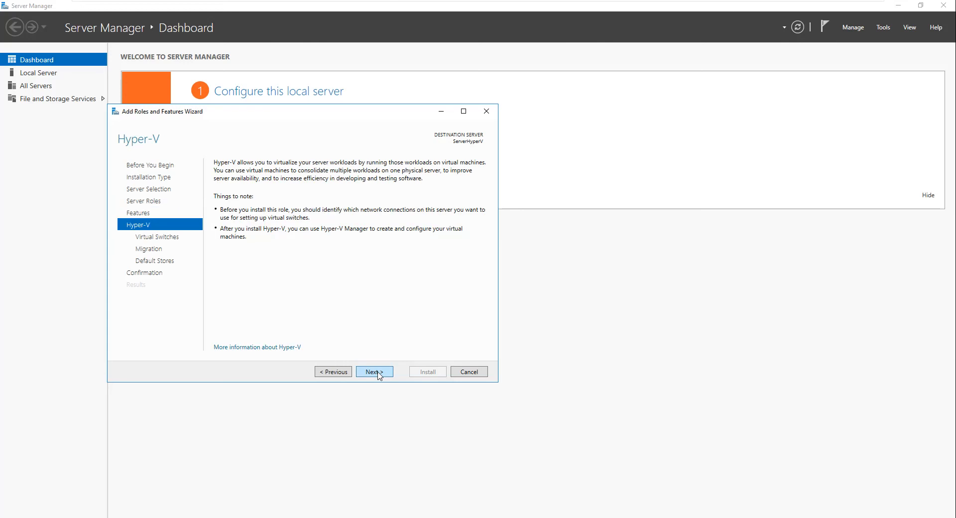
left_click(379, 374)
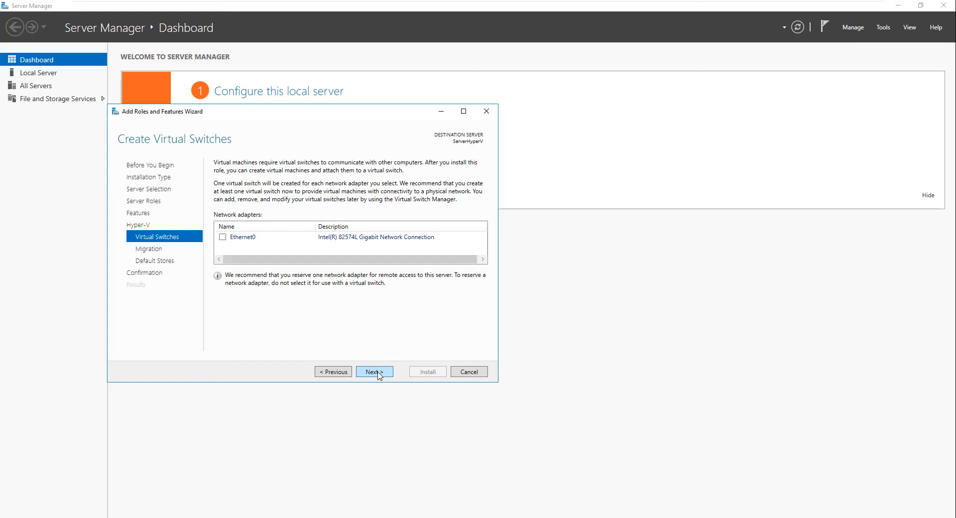
left_click(378, 374)
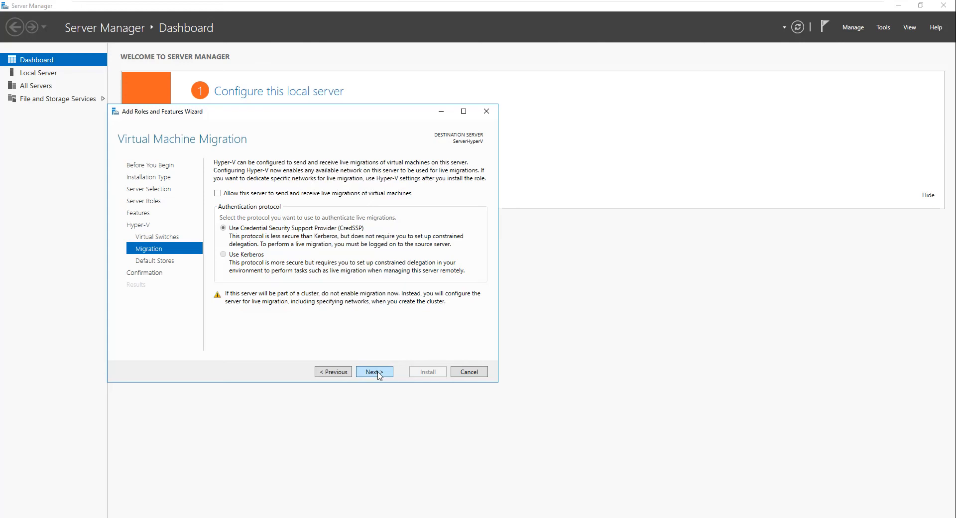
left_click(378, 375)
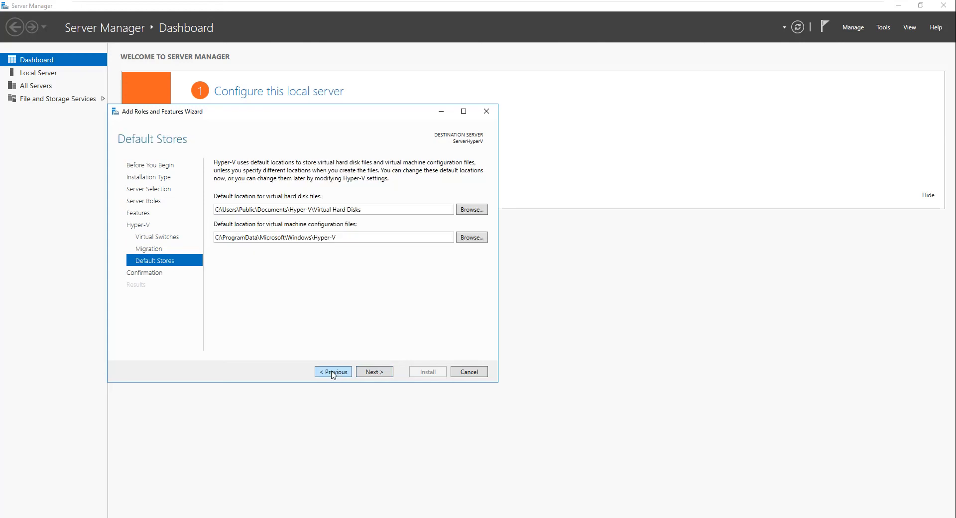
left_click(381, 376)
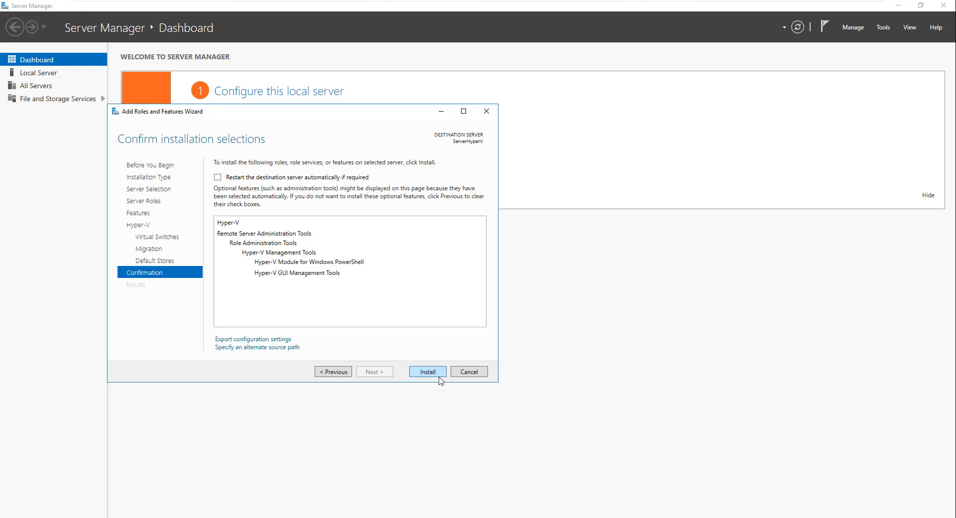